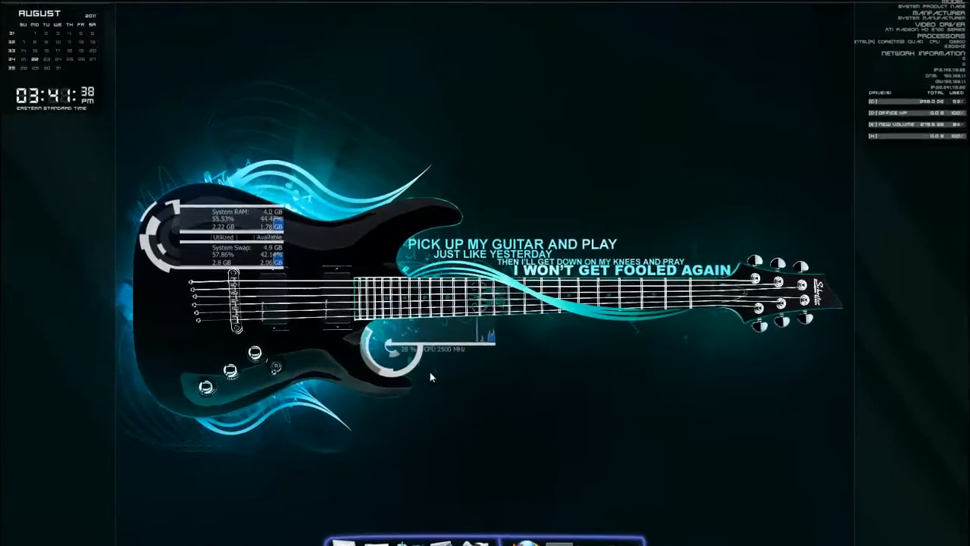
- Copy the direct PewPew SVN URL from the Download code box in the GCombat forum thread
left_click(614, 531)
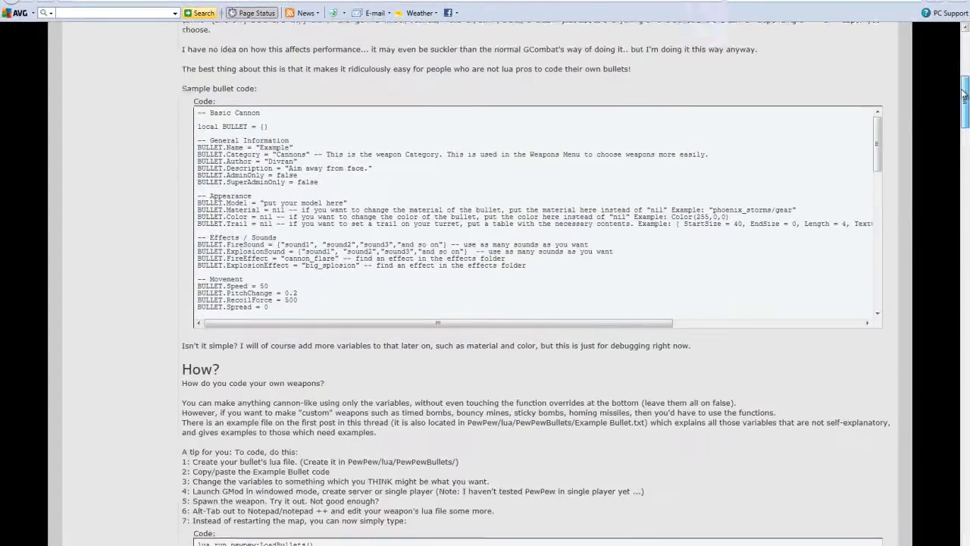
mouse_move(962, 91)
left_mouse_down()
mouse_move(965, 155)
mouse_move(966, 68)
mouse_move(964, 163)
left_mouse_up()
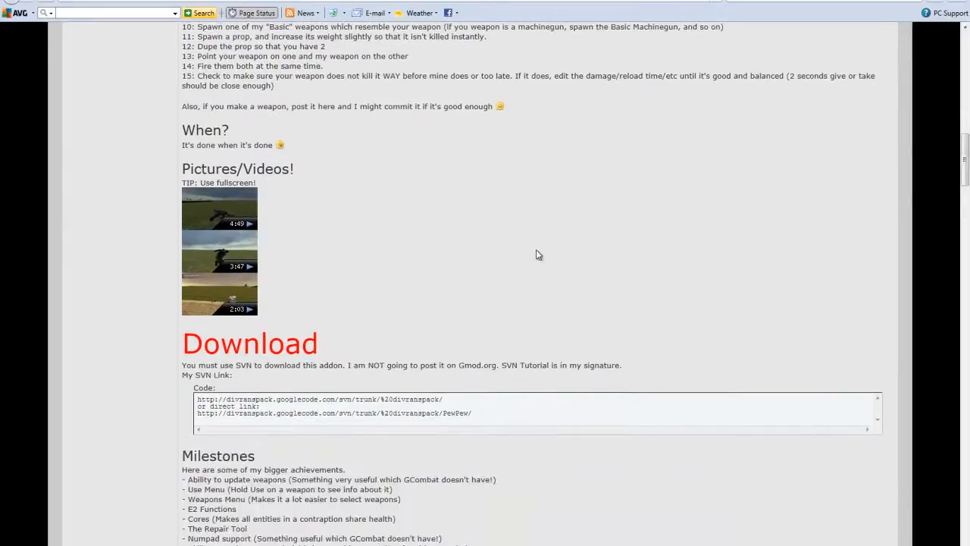
scroll(350, 324, "down", 2)
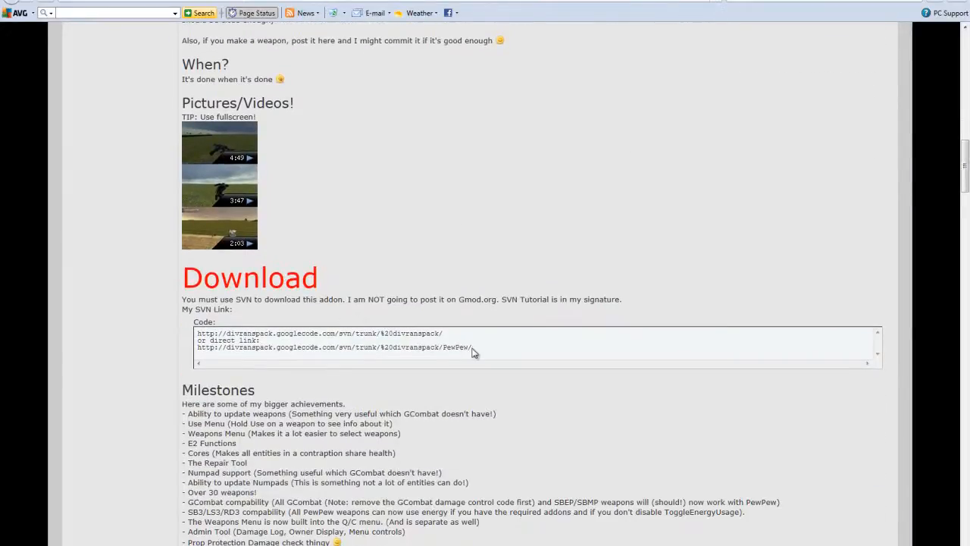
left_click_drag(437, 351, 228, 348)
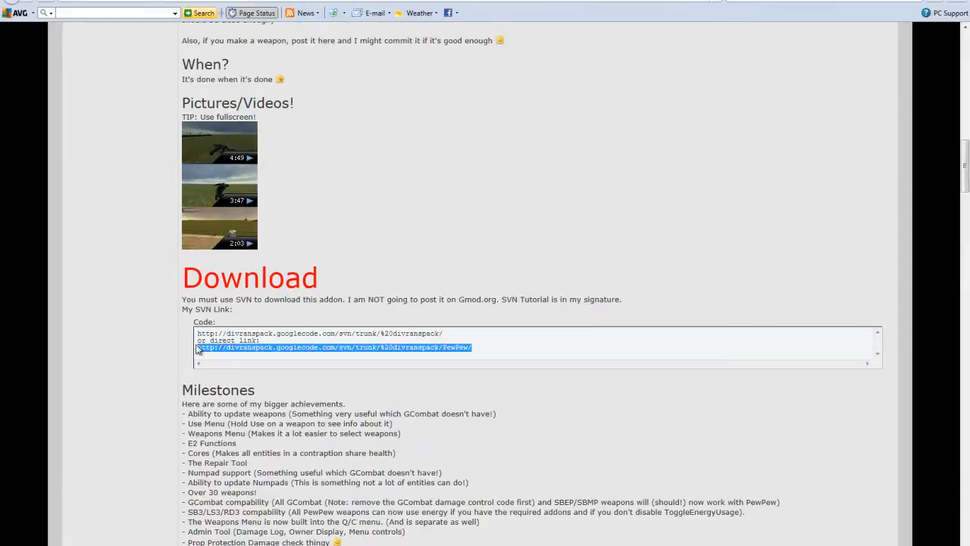
right_click(259, 354)
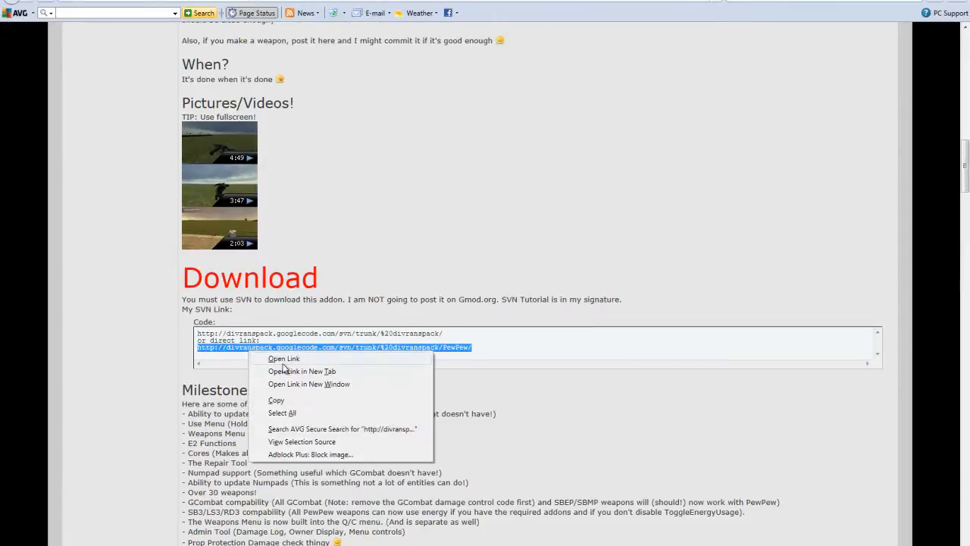
left_click(301, 400)
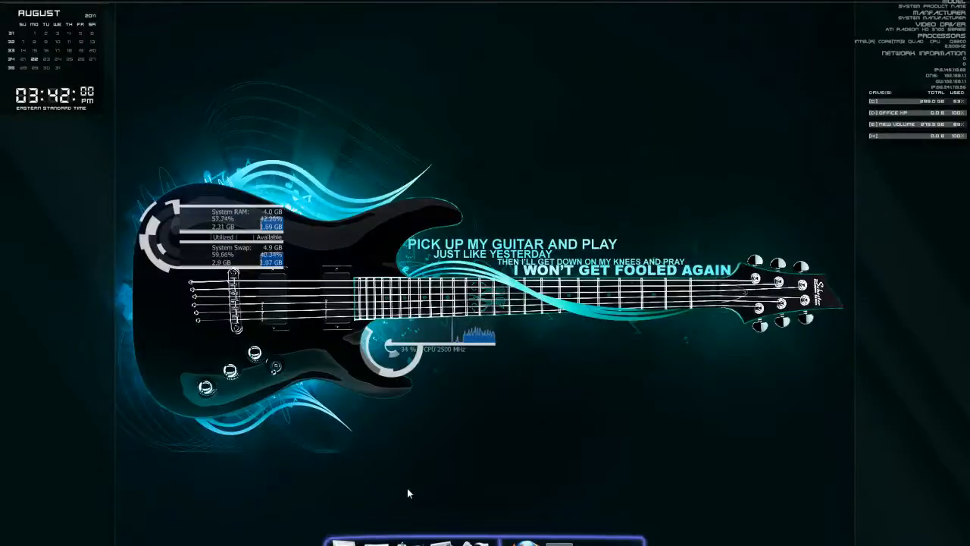
- Browse from Computer into New Volume (E:) > Steam > steamapps
left_click(345, 534)
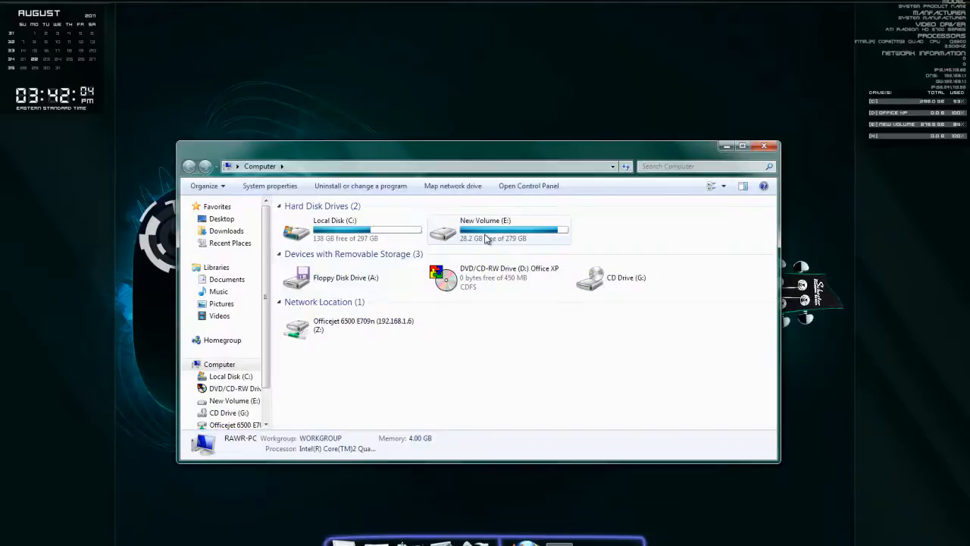
mouse_move(449, 234)
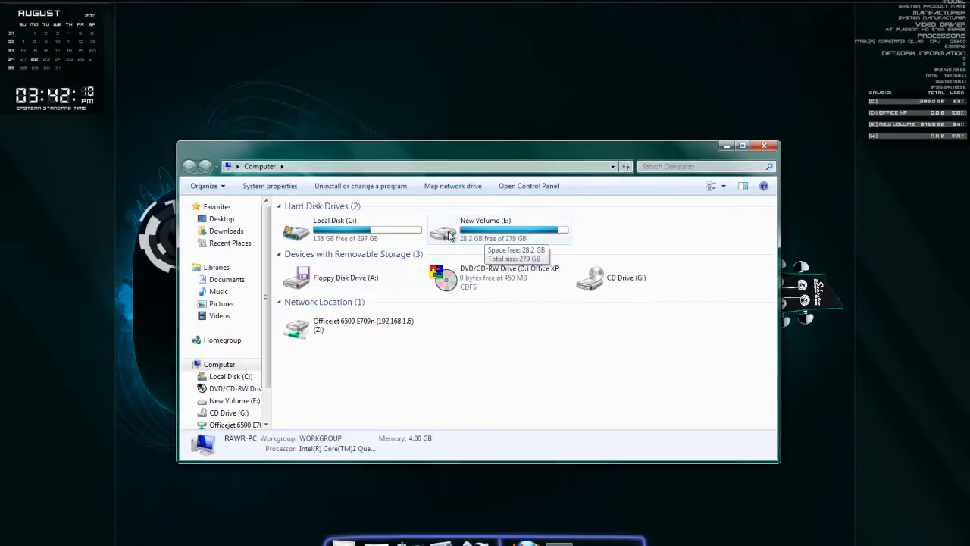
double_click(449, 235)
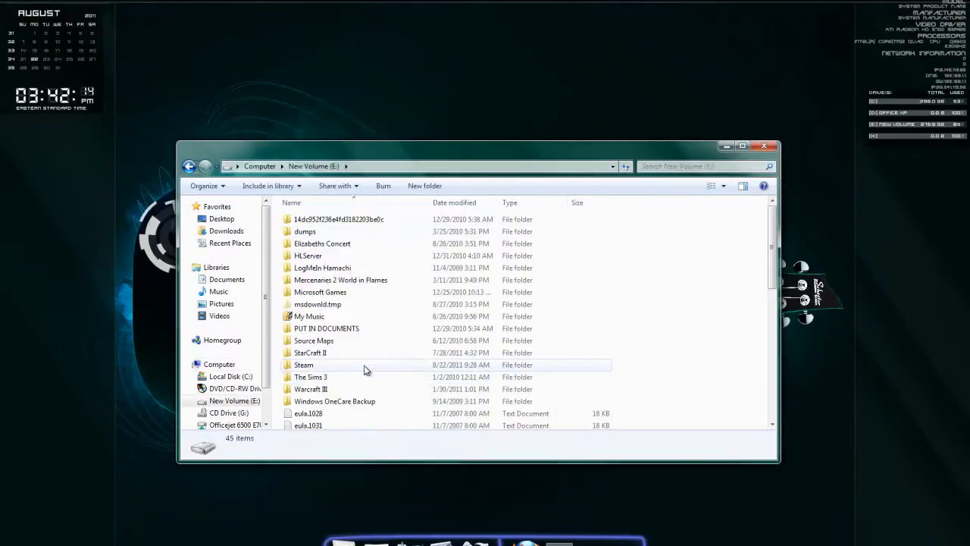
double_click(364, 368)
double_click(363, 383)
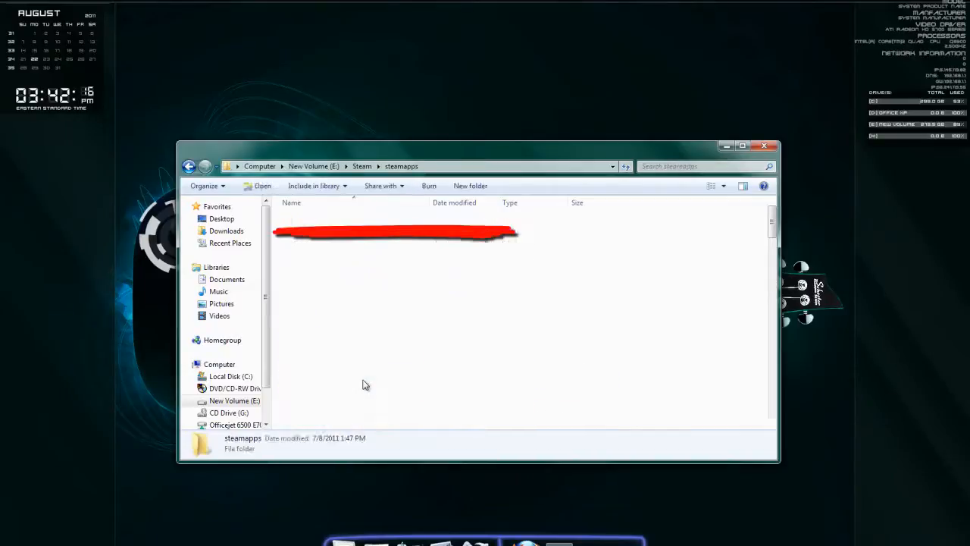
- Continue through the account folder into garrysmod > garrysmod > addons
double_click(372, 235)
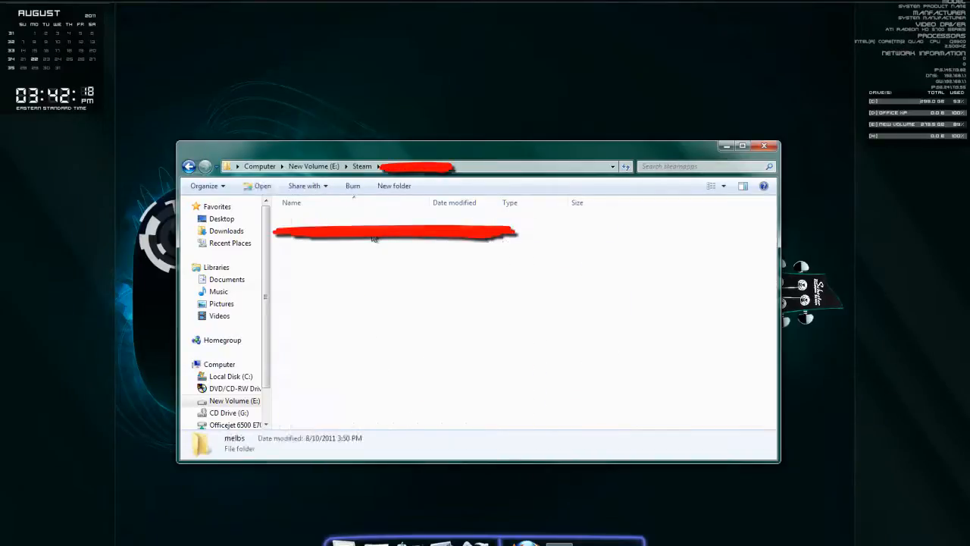
double_click(361, 257)
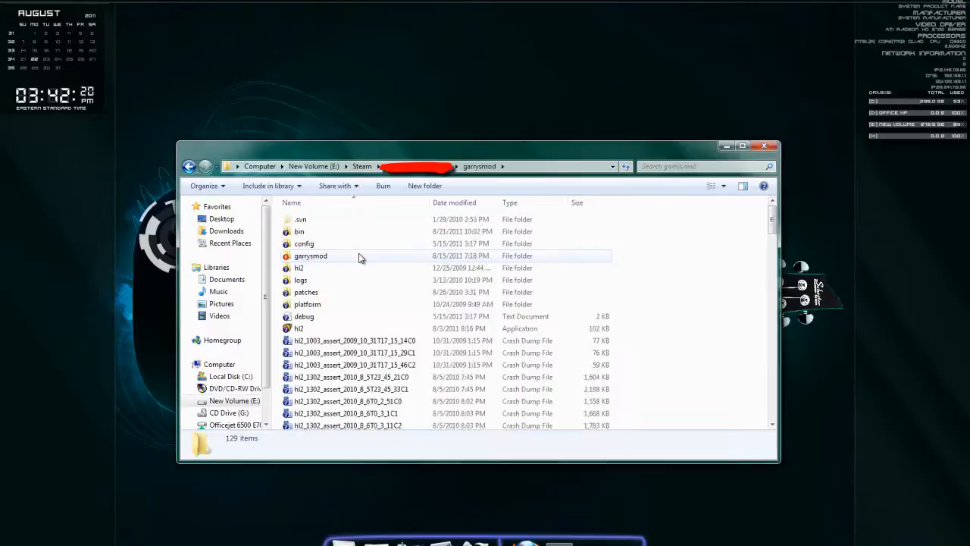
double_click(359, 258)
double_click(339, 244)
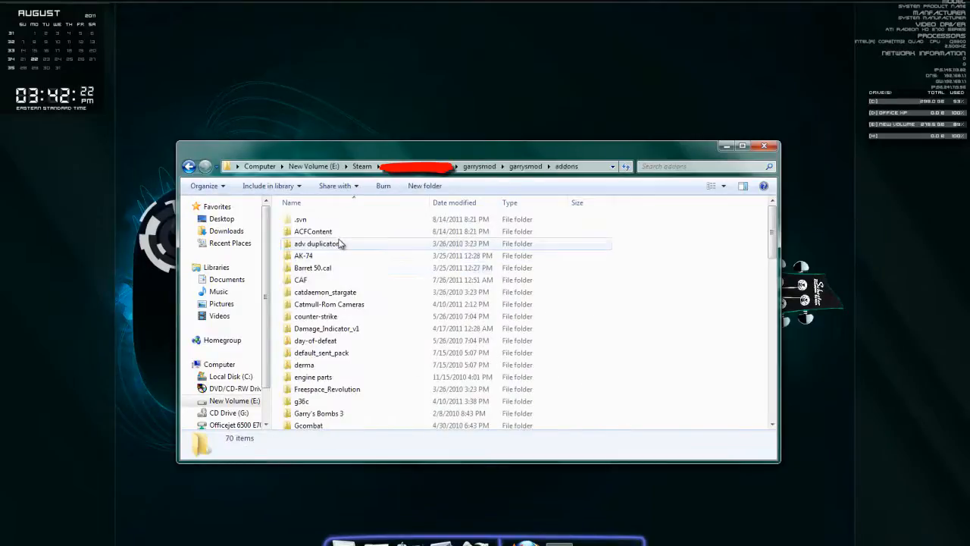
scroll(288, 299, "down", 2)
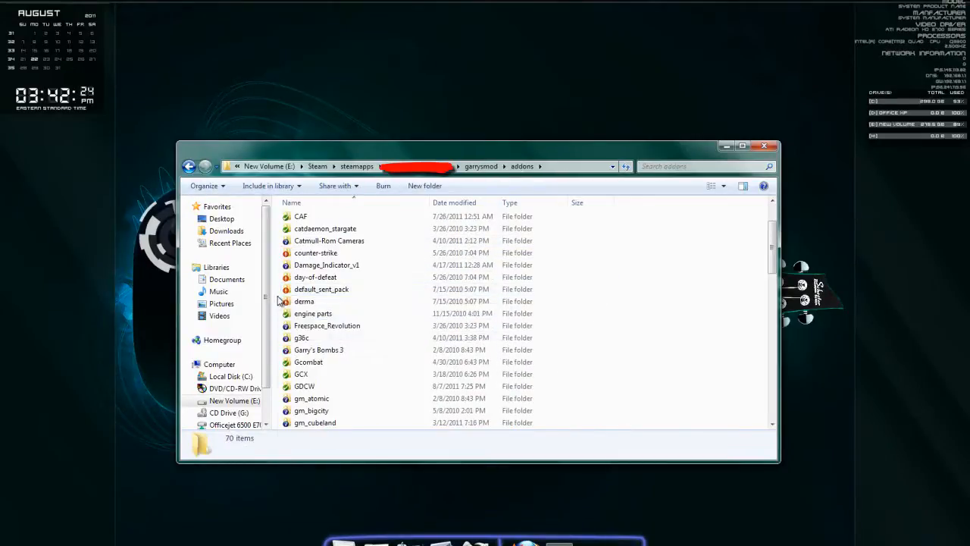
- Create a new folder named Pew Pew in addons and confirm merging with the existing one
right_click(279, 301)
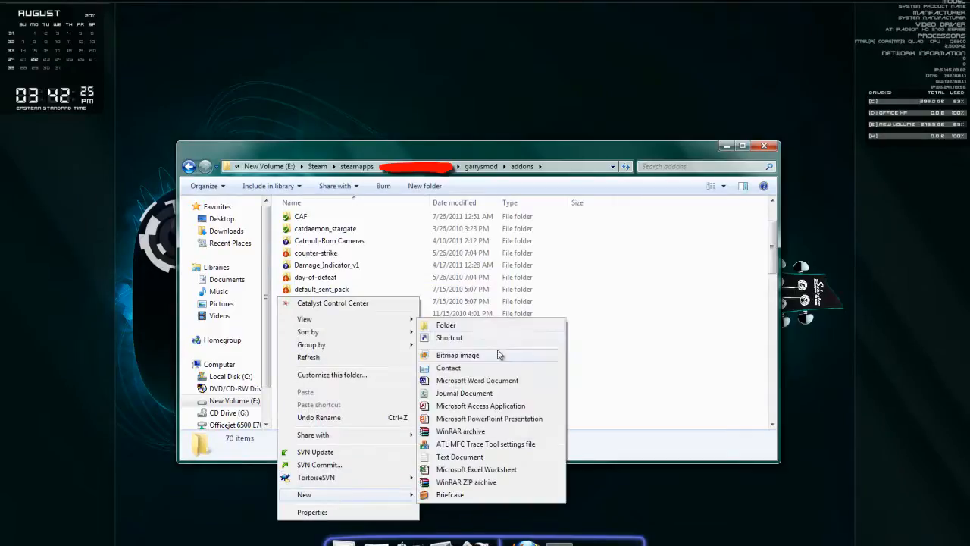
left_click(478, 330)
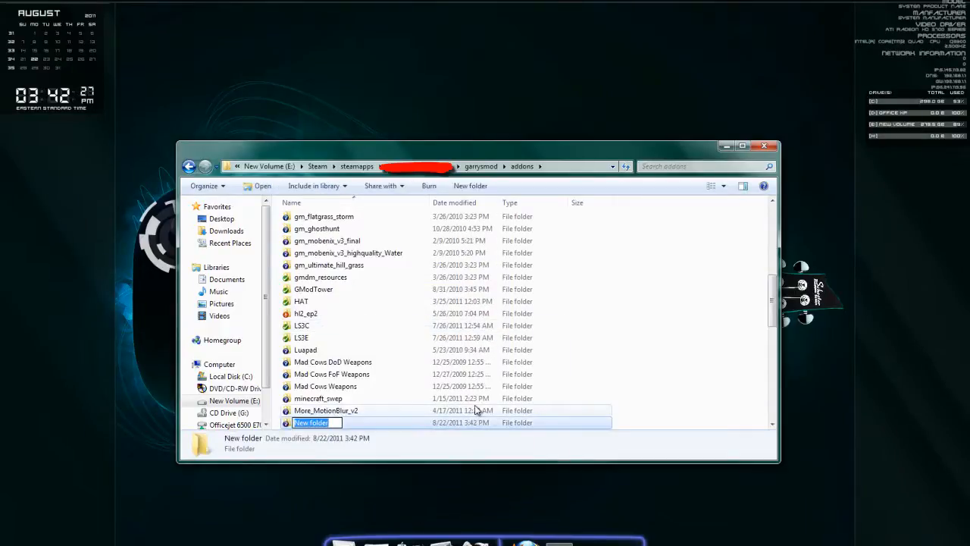
type("Pew Pew")
key("Return")
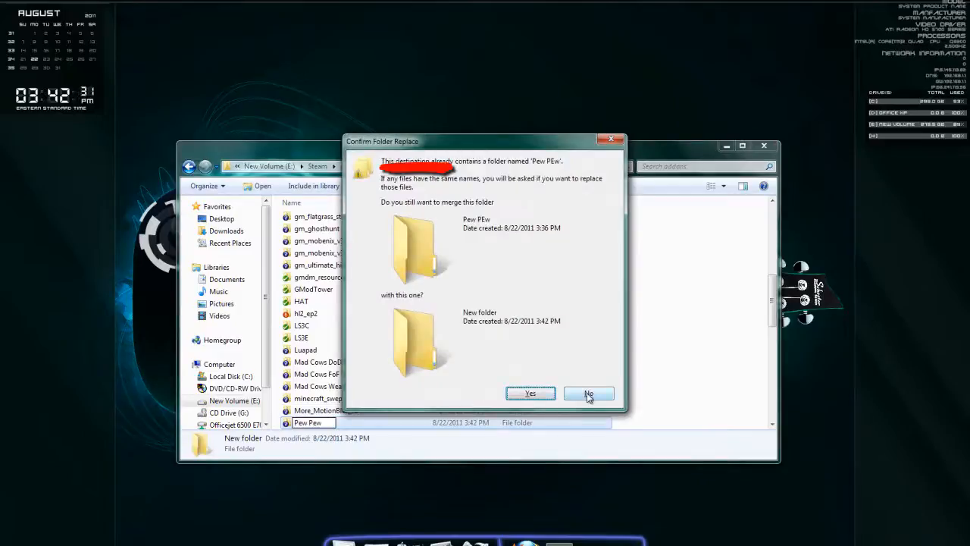
left_click(537, 396)
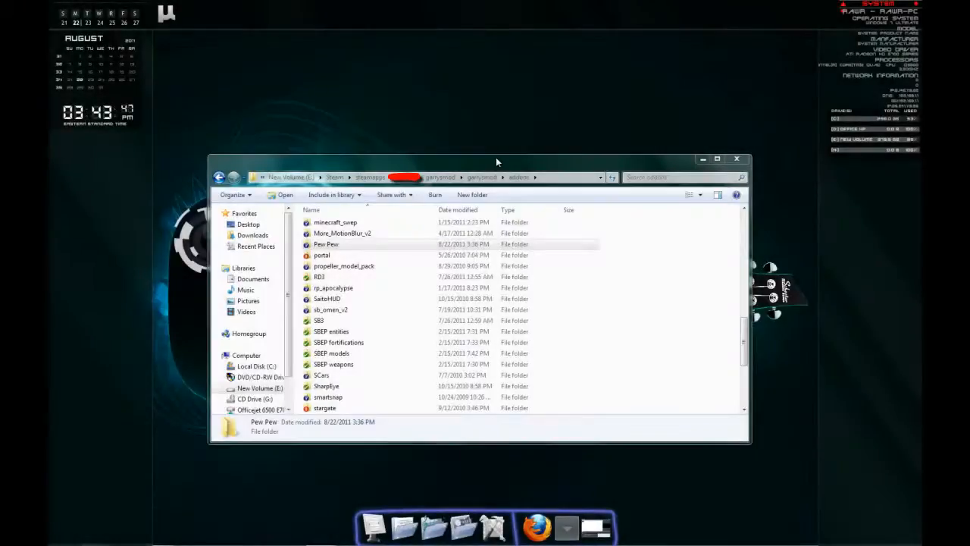
- Start a TortoiseSVN checkout on the Pew Pew folder and move the dialog aside
left_click(352, 245)
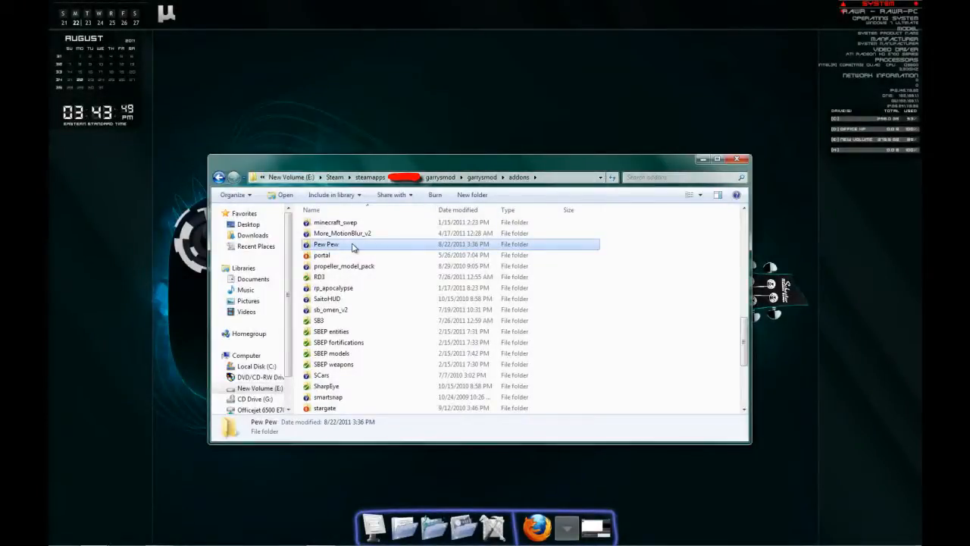
right_click(352, 247)
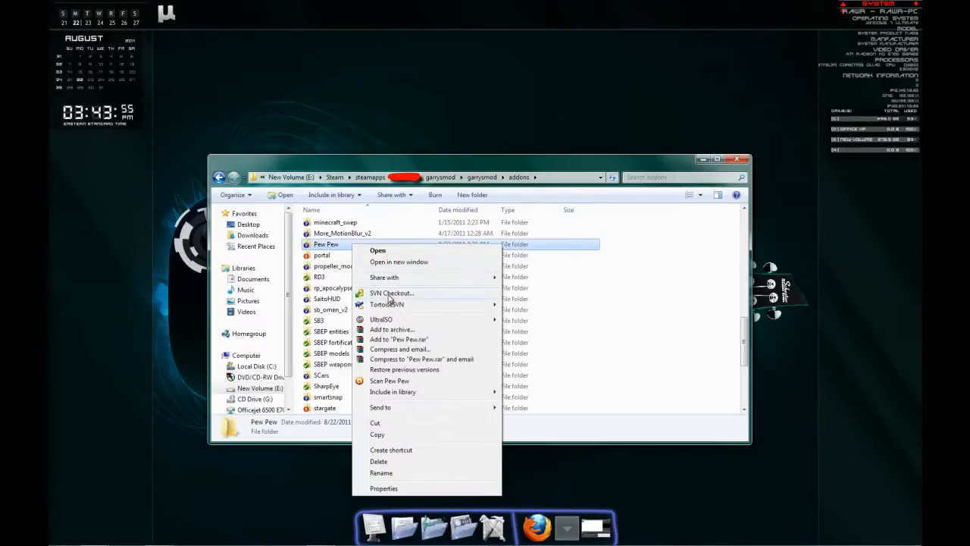
left_click(389, 295)
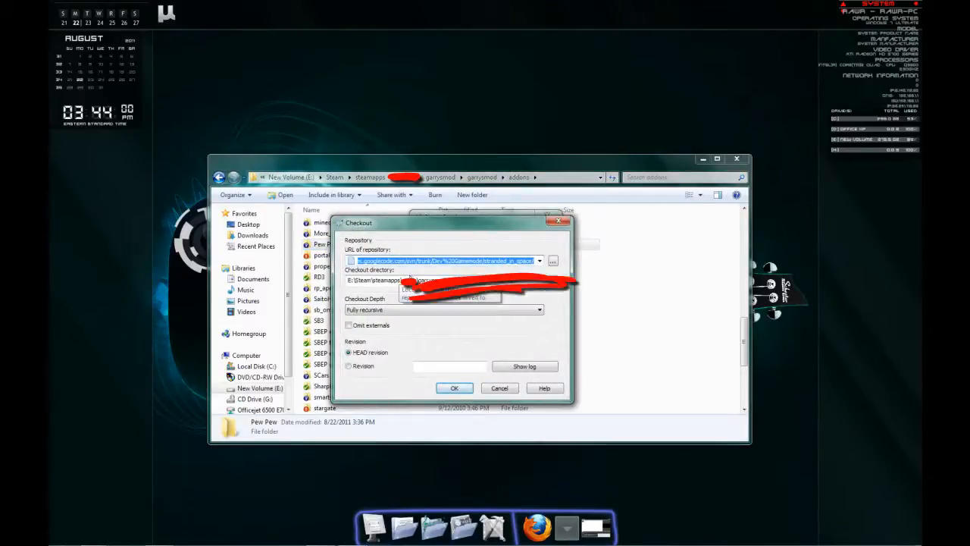
mouse_move(437, 220)
left_mouse_down()
mouse_move(585, 213)
mouse_move(547, 234)
left_mouse_up()
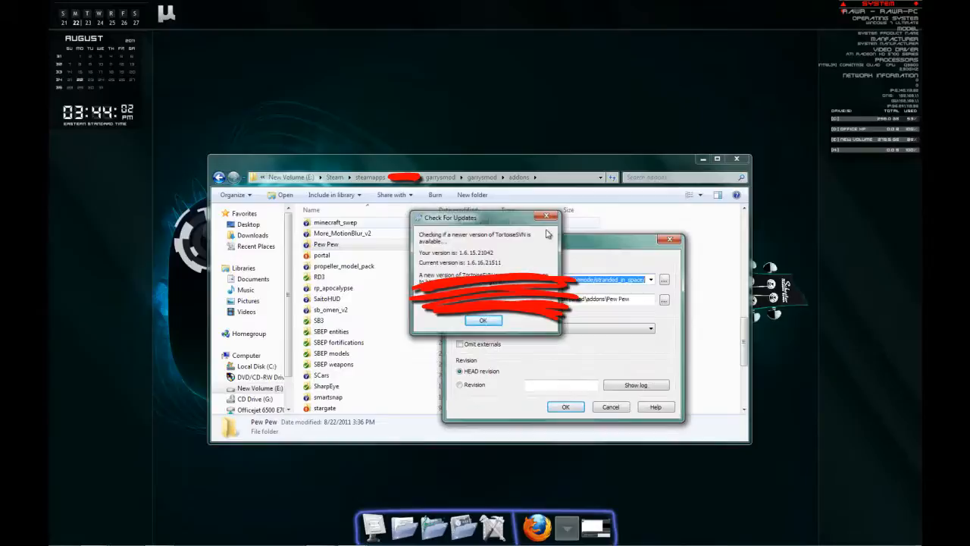
- Dismiss the update notice, paste the divranspack PewPew URL and run the checkout into addons\Pew Pew
key("Return")
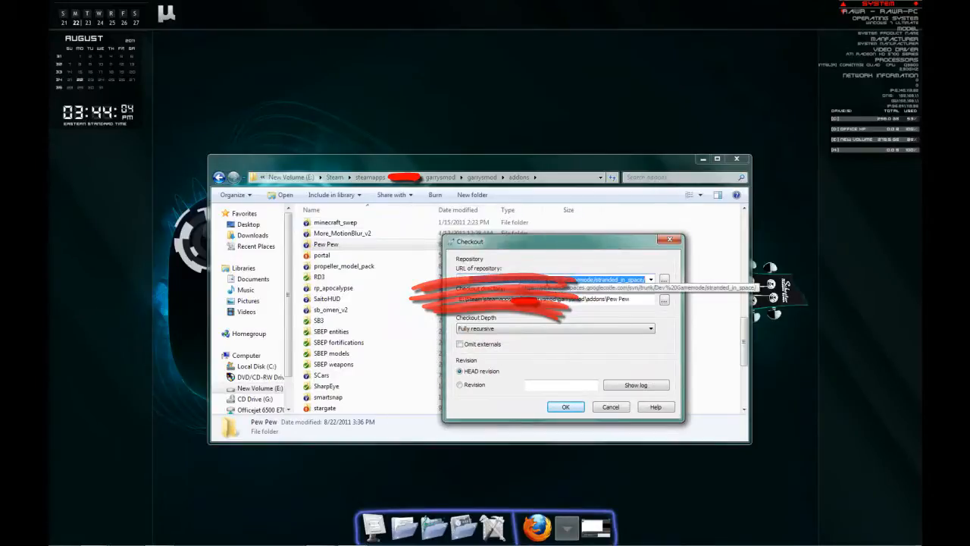
key("ctrl+v")
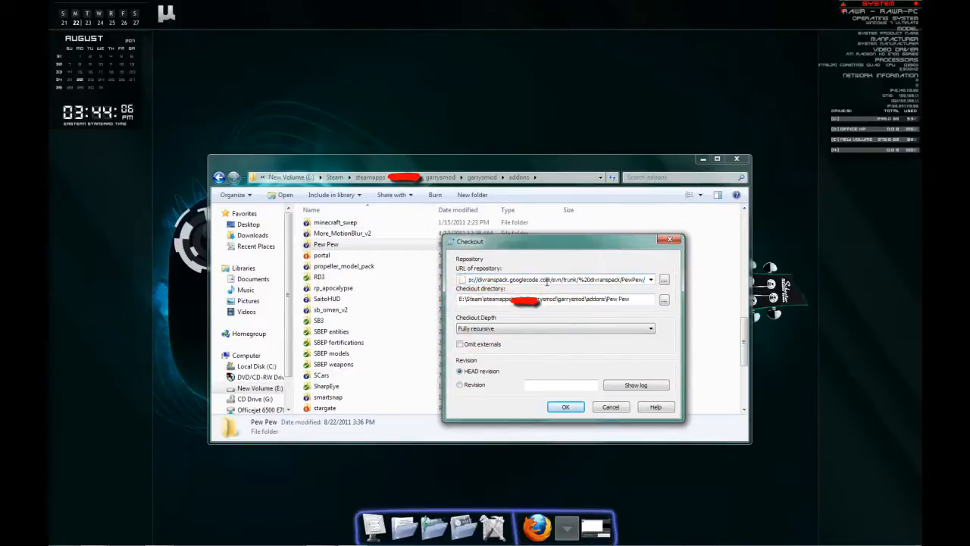
left_click(566, 406)
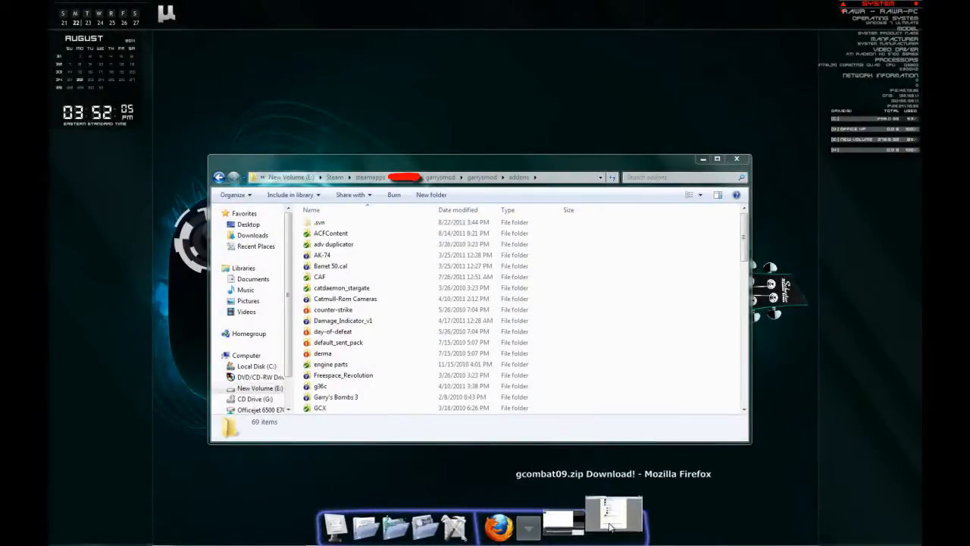
- Download gcombat09.zip from its garrysmod.org page and minimize Firefox
left_click(611, 523)
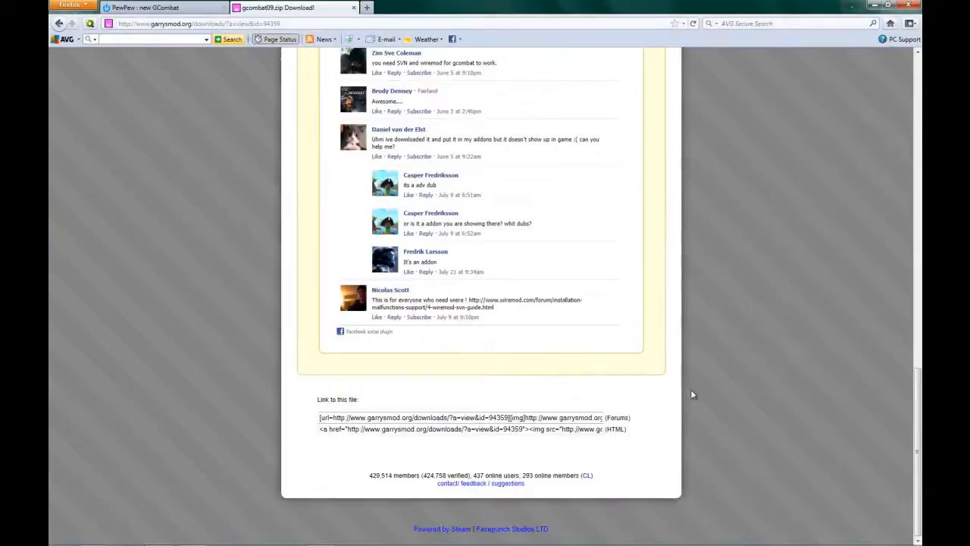
scroll(690, 388, "up", 4)
scroll(690, 395, "up", 10)
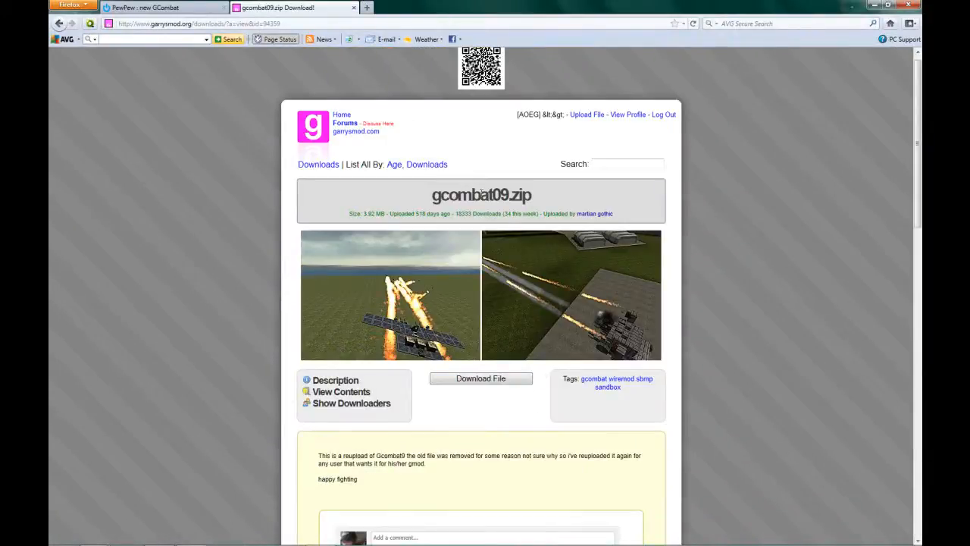
left_click(500, 382)
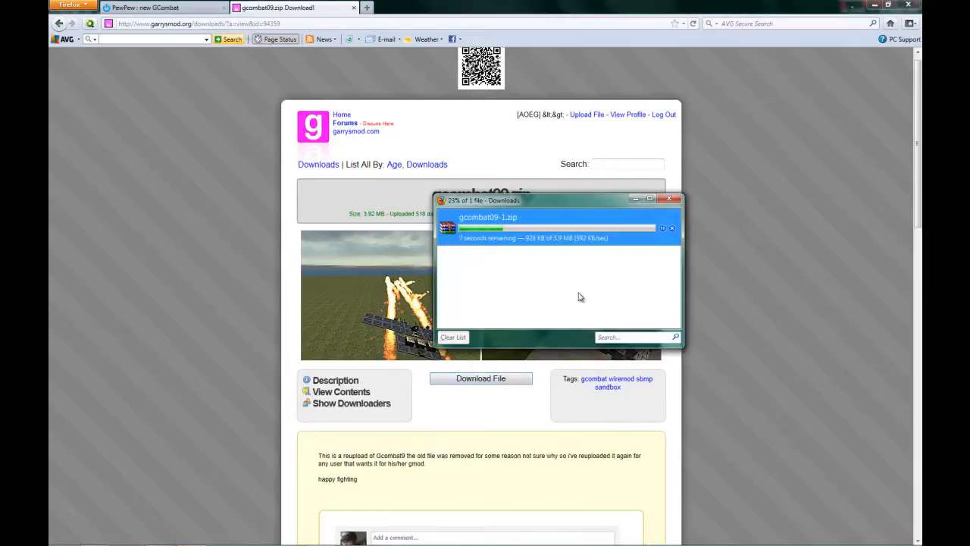
left_click(875, 4)
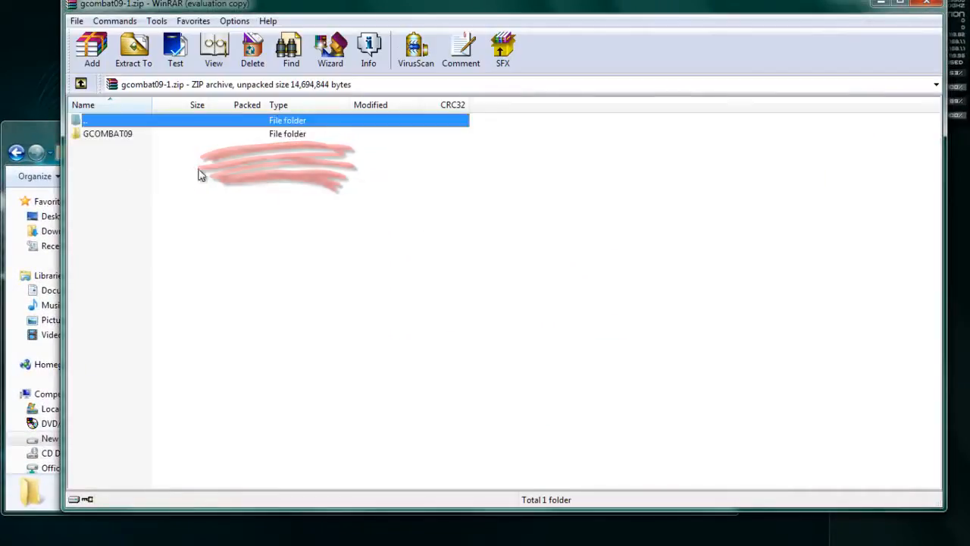
- Drag the GCOMBAT09 folder out of the WinRAR archive into the addons folder
left_click(617, 199)
left_click_drag(346, 11, 654, 31)
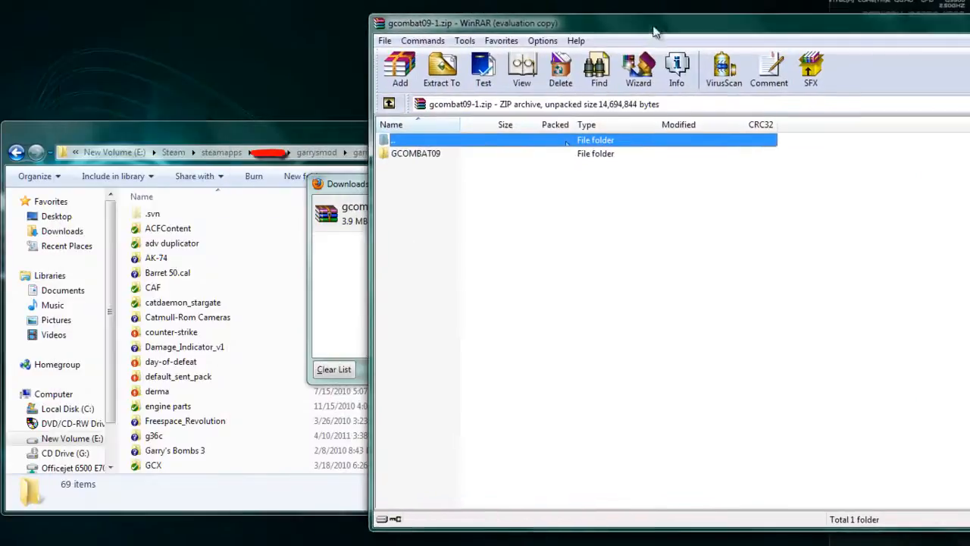
left_click(428, 154)
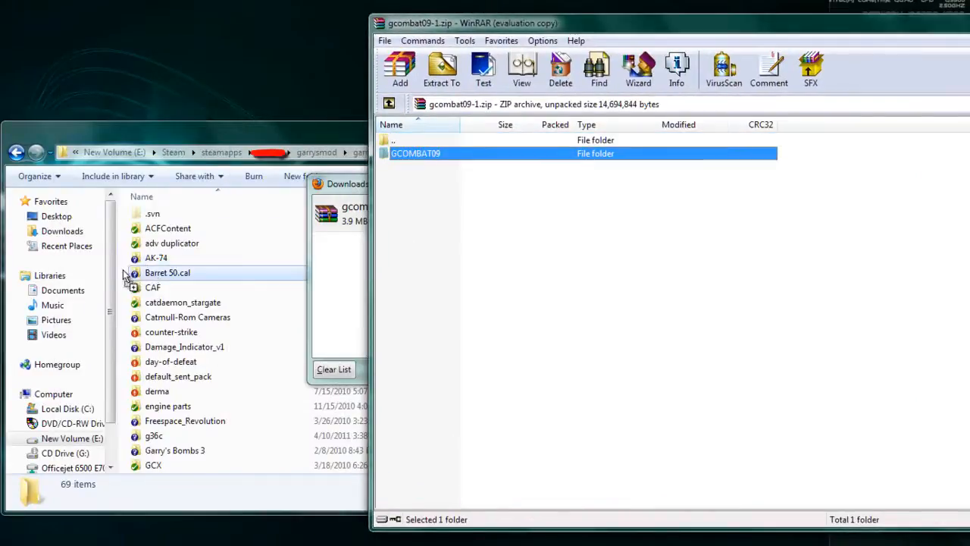
left_click_drag(121, 276, 125, 280)
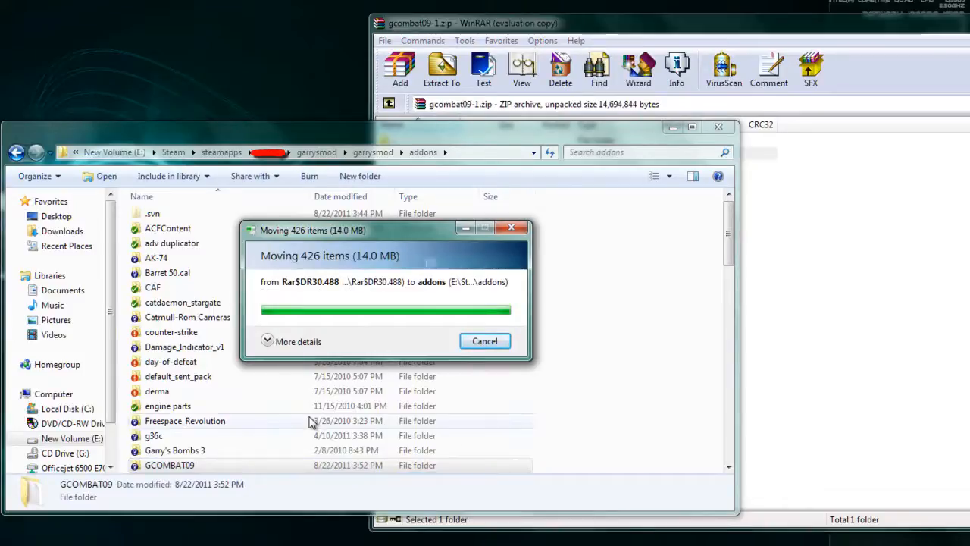
- Browse into GCOMBAT09 > lua > autorun > server
double_click(213, 466)
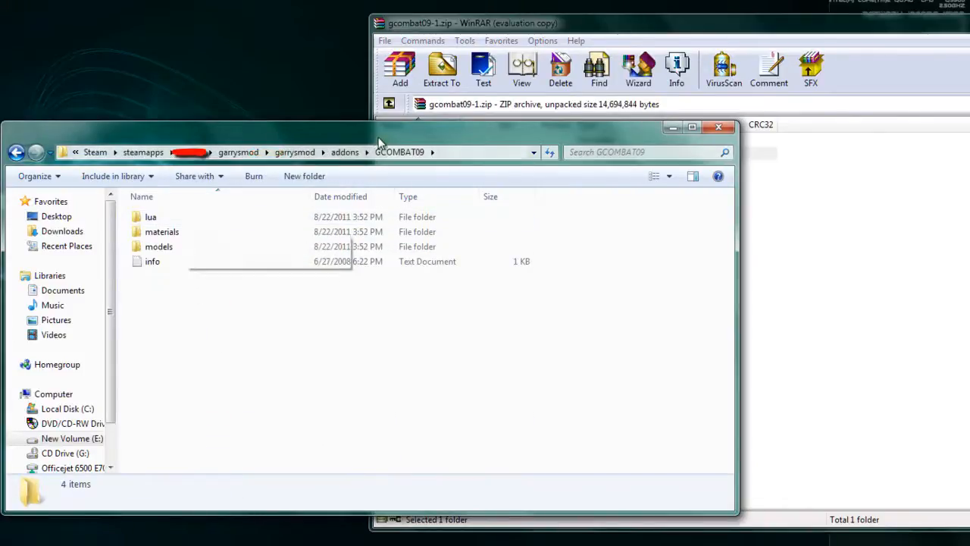
double_click(173, 215)
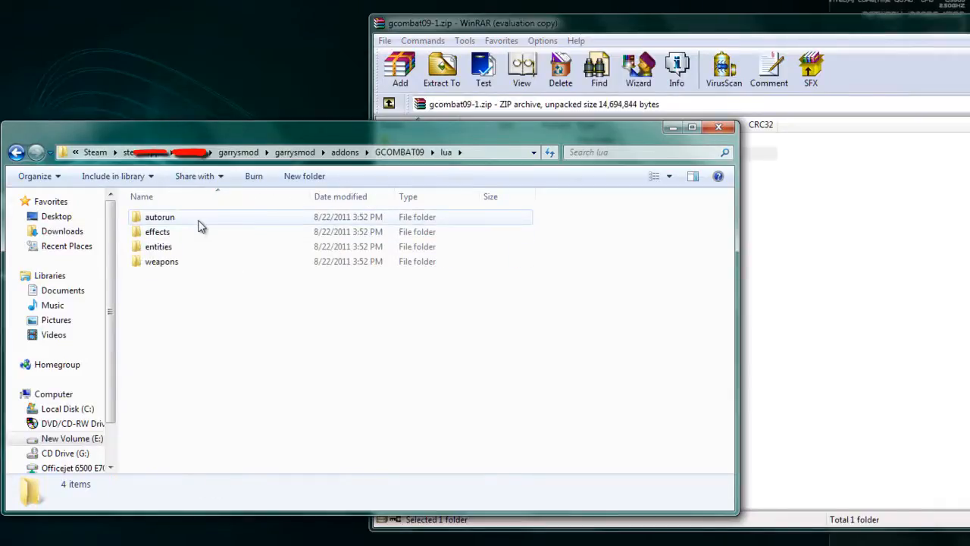
double_click(198, 221)
double_click(199, 222)
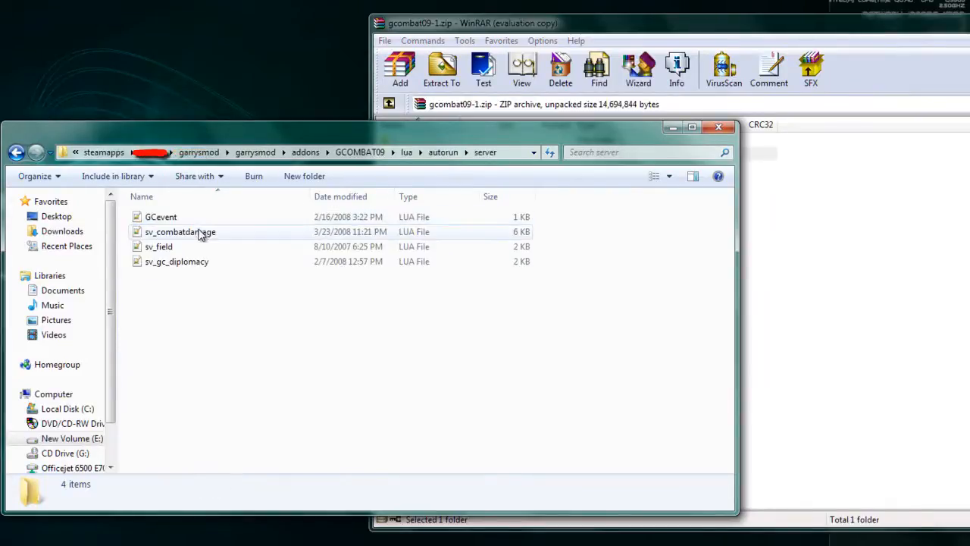
- Delete the sv_combatdamage file and confirm the deletion
left_click(199, 236)
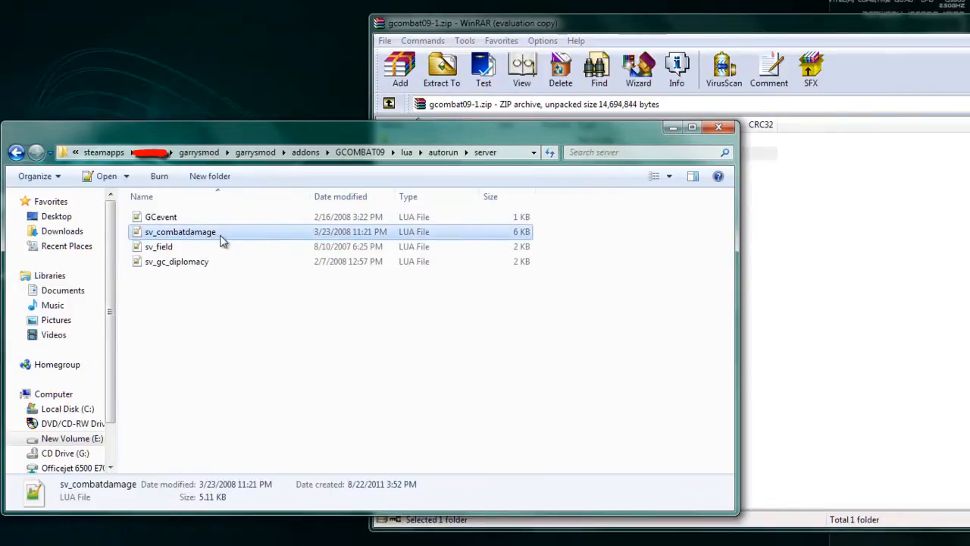
right_click(222, 240)
left_click(285, 478)
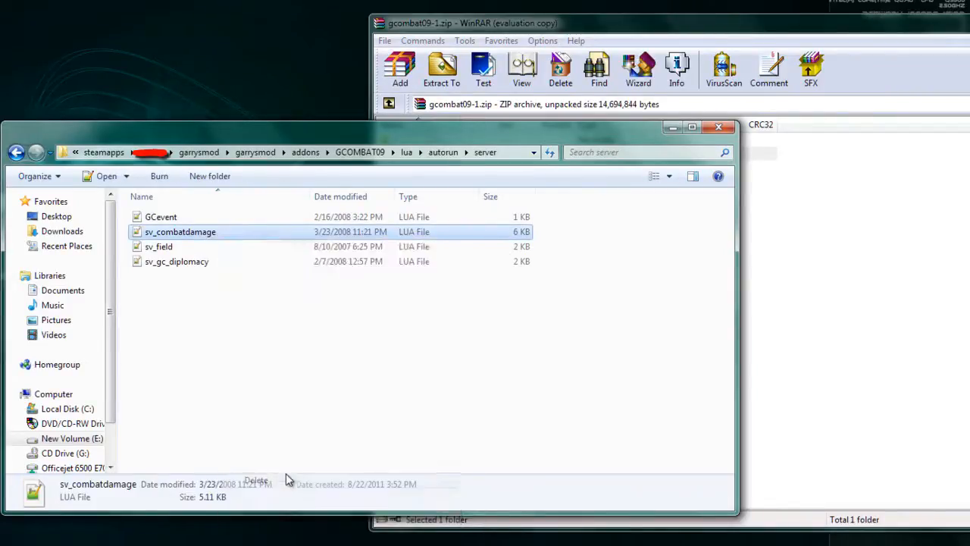
left_click(430, 348)
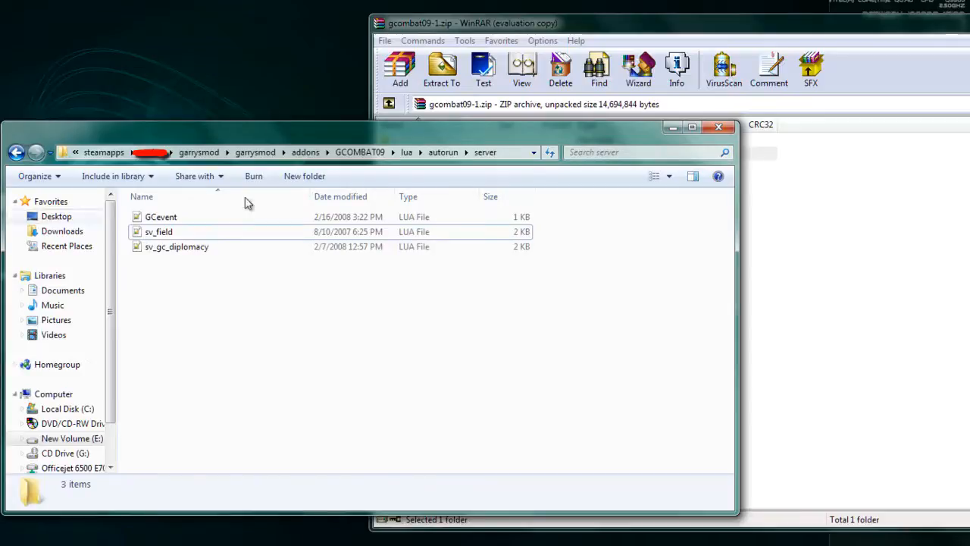
- Jump back to the addons folder via the address bar breadcrumb
left_click(307, 154)
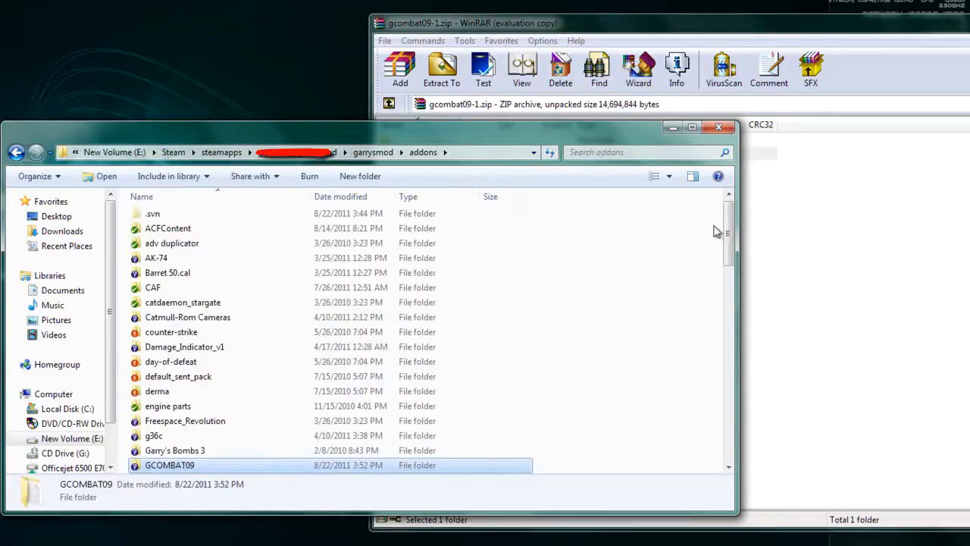
left_click_drag(727, 231, 728, 261)
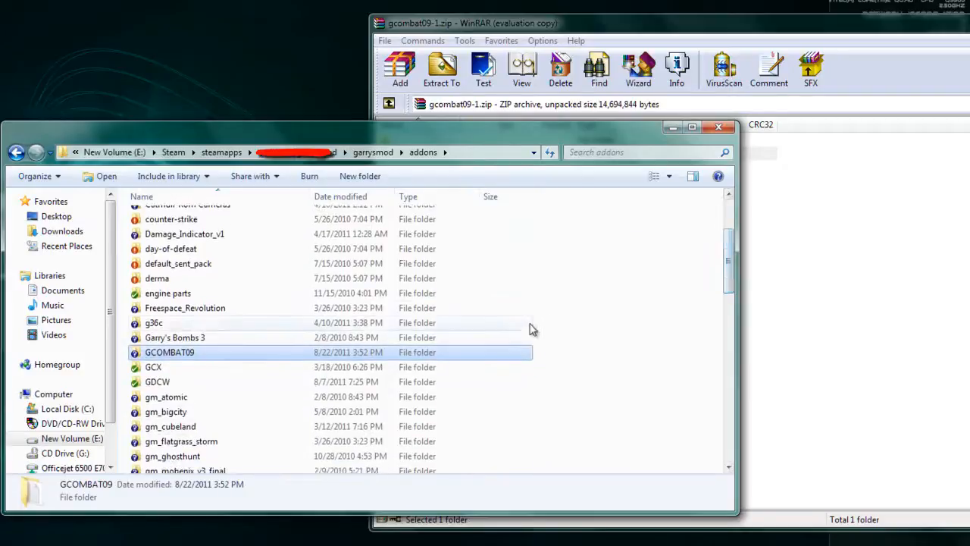
scroll(515, 330, "down", 2)
scroll(303, 379, "down", 2)
scroll(242, 409, "down", 1)
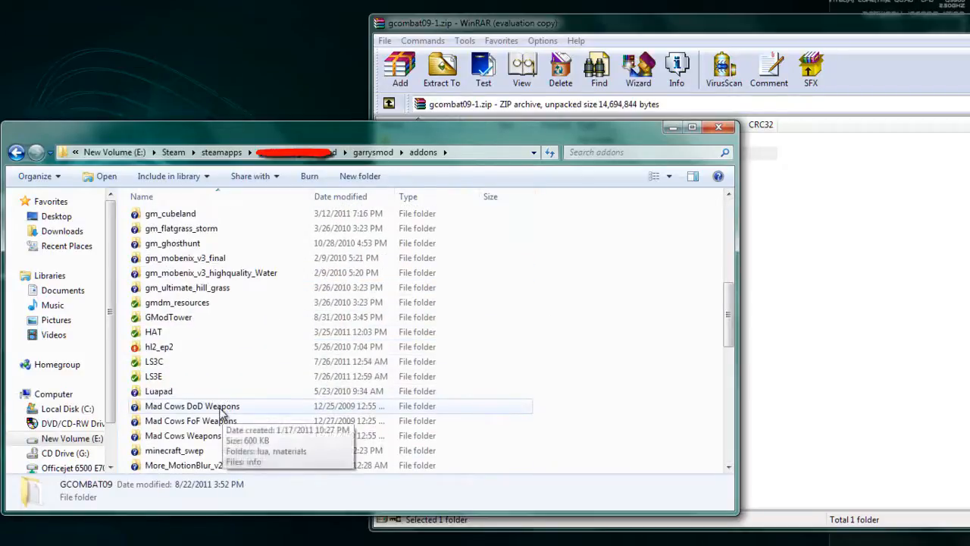